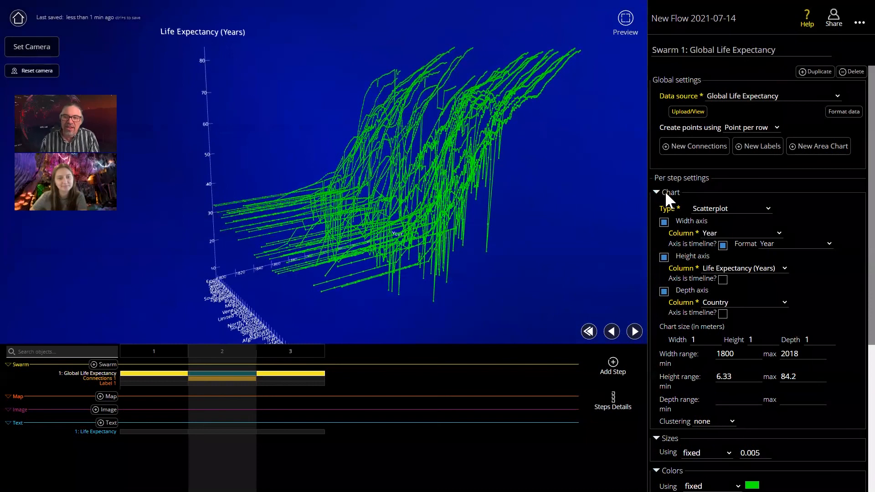
- Collapse the Chart settings of the Global Life Expectancy swarm
drag(370, 181, 381, 210)
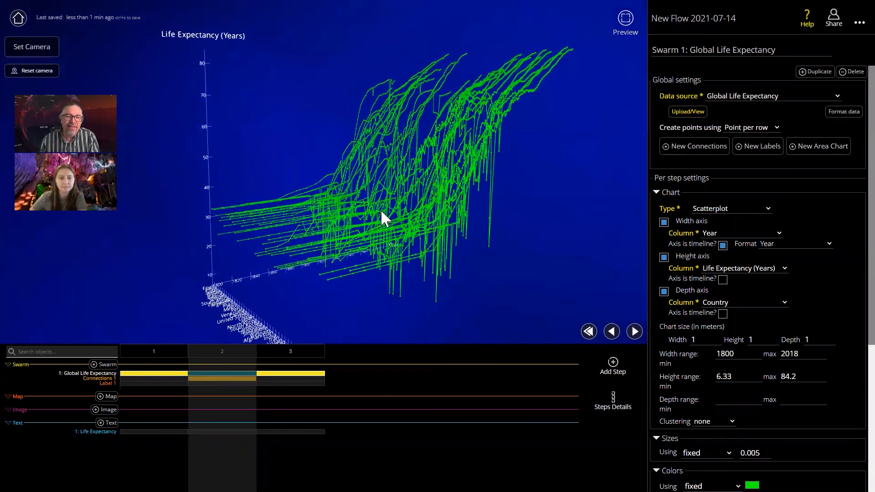
click(656, 194)
drag(392, 207, 411, 211)
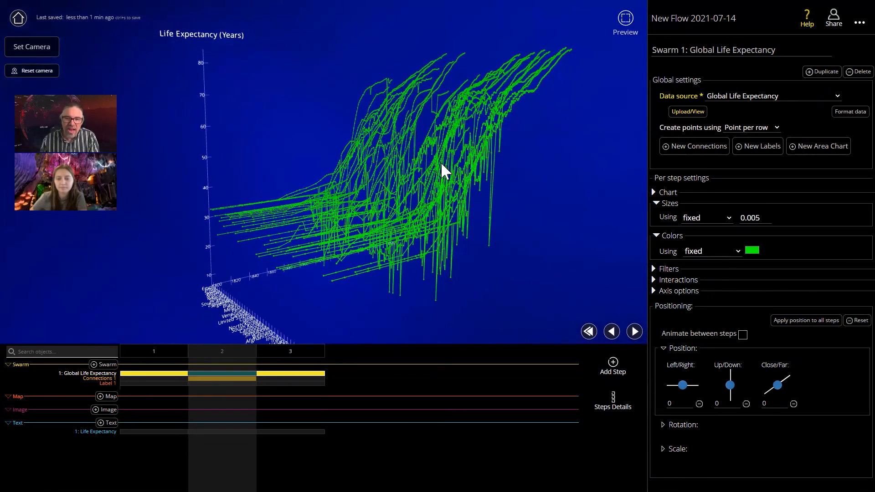
- Set the fixed colour of the swarm's points to bright orange
click(753, 251)
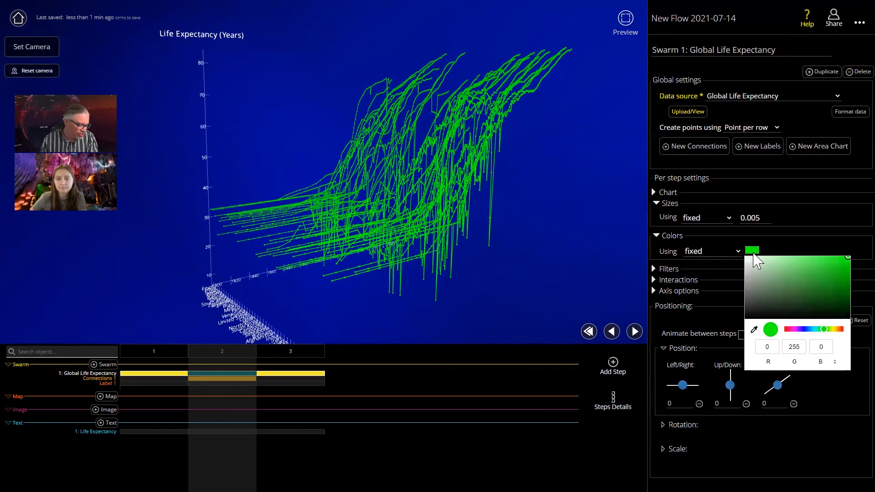
click(808, 331)
click(825, 330)
click(839, 329)
click(803, 254)
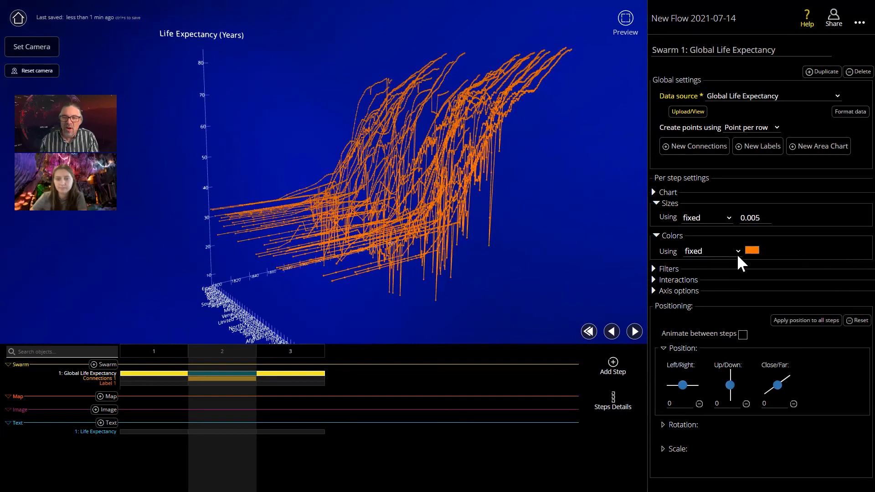
- Colour the points with a gradient scale based on the Life Expectancy (Years) column
click(735, 254)
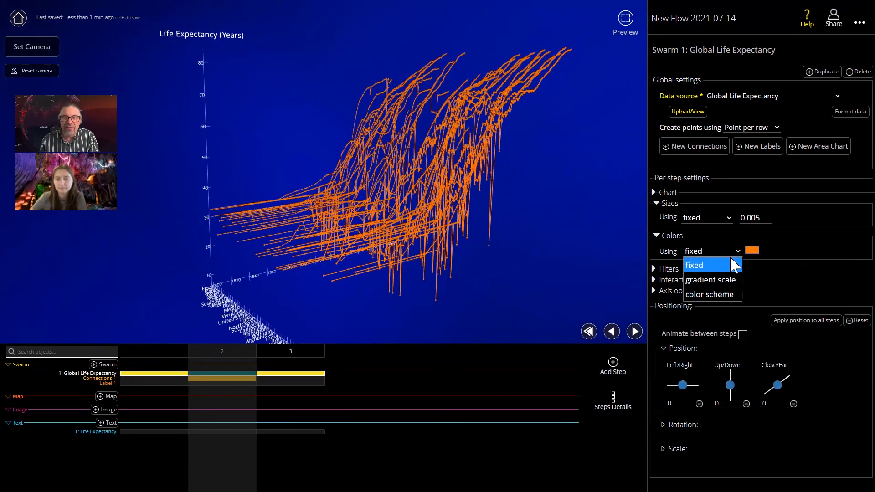
click(724, 280)
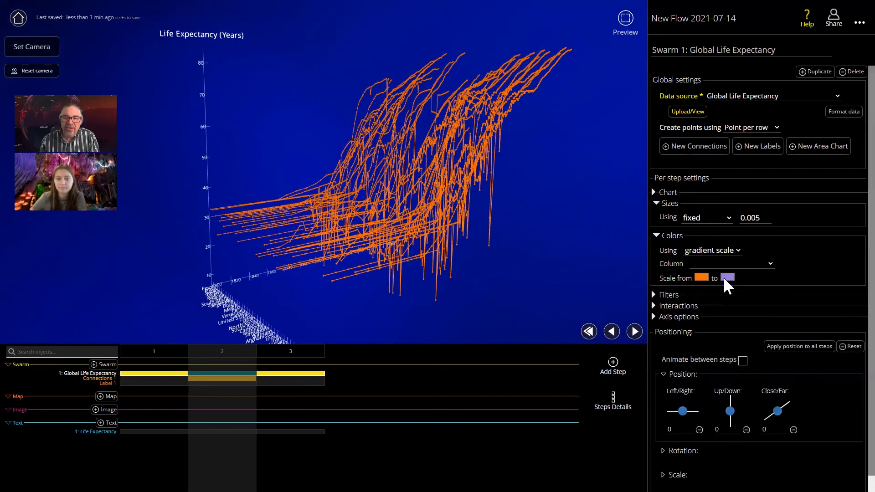
click(748, 264)
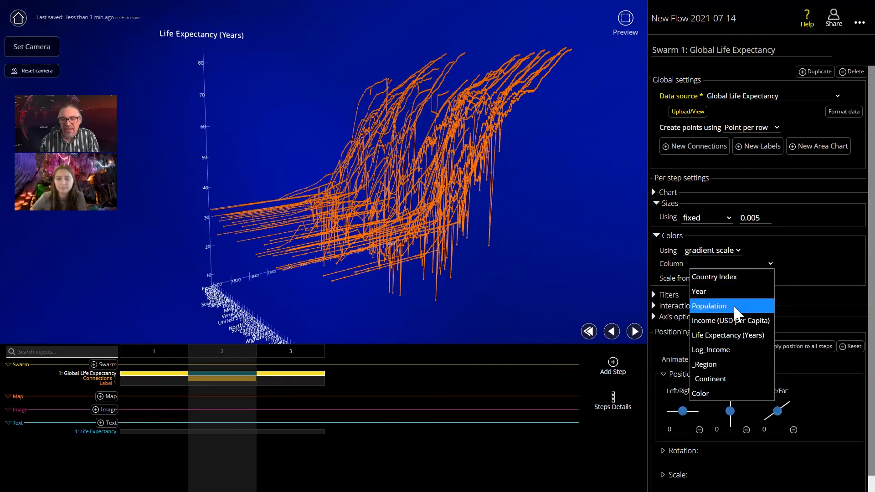
click(731, 336)
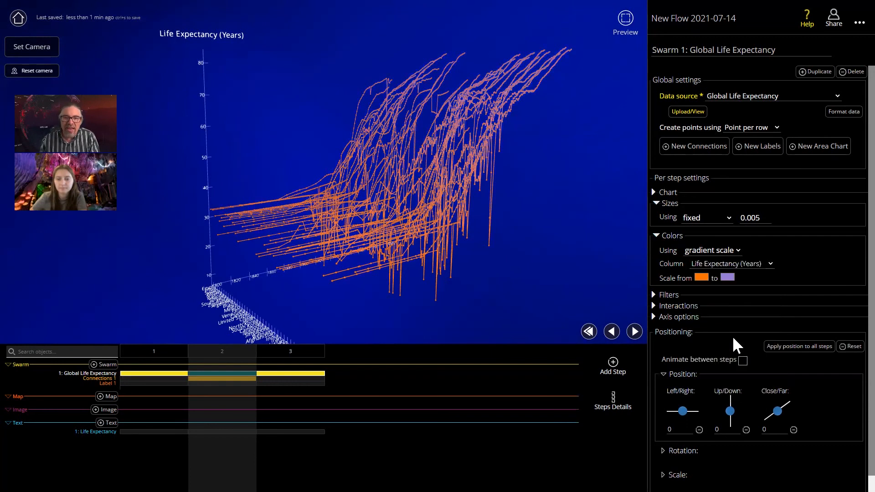
- Set the colour gradient to run from red to bright green
click(728, 277)
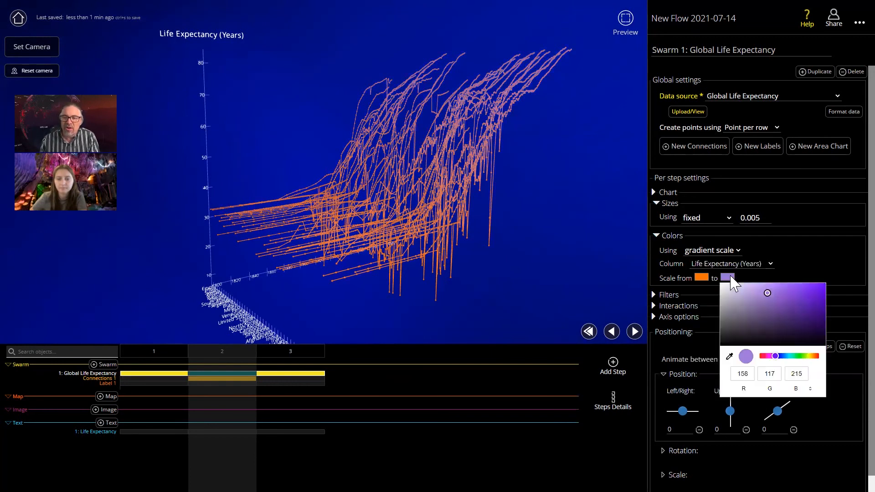
click(802, 356)
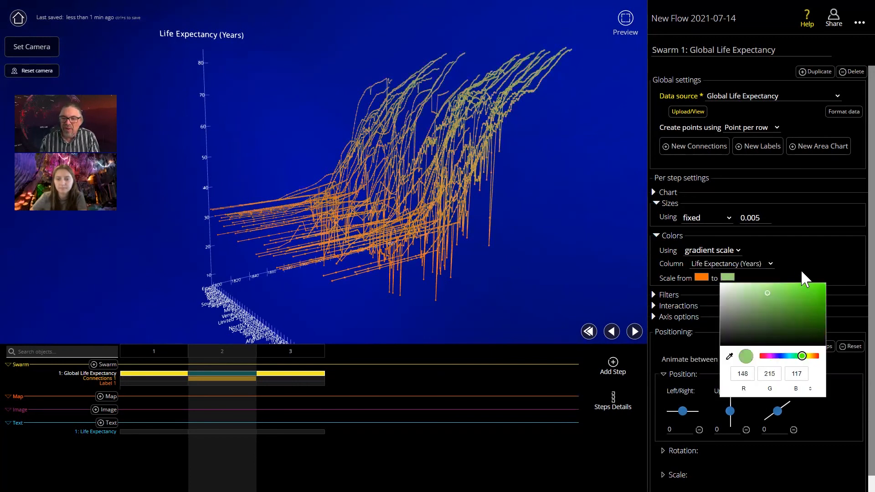
click(723, 279)
click(701, 277)
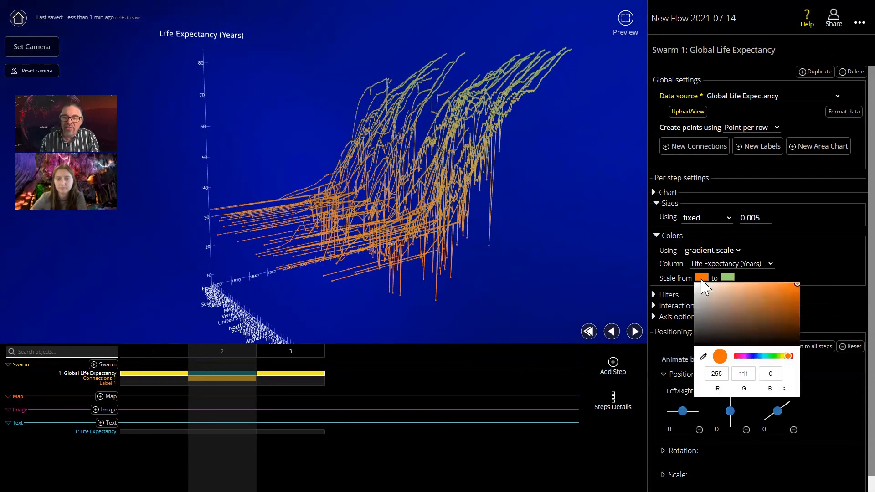
click(736, 357)
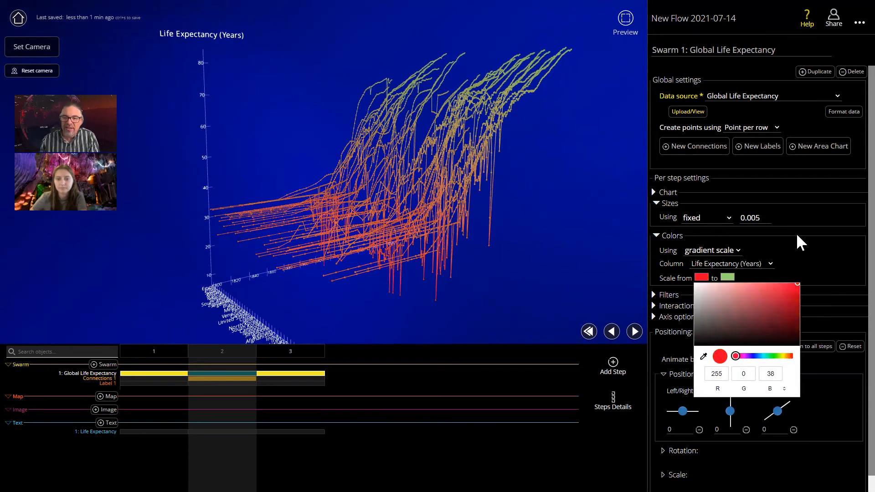
click(796, 232)
click(729, 278)
click(822, 285)
- Switch the point colouring to a color scheme based on the Country column
drag(548, 214, 579, 242)
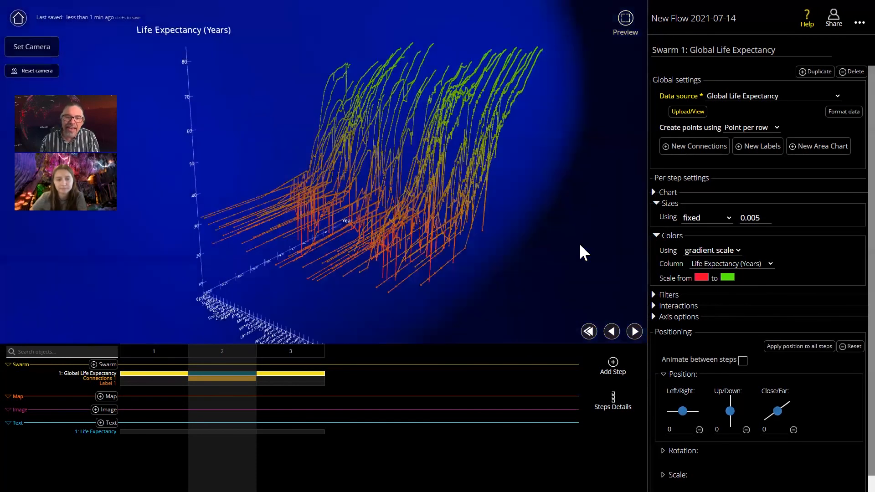
drag(482, 101, 532, 195)
drag(408, 190, 456, 135)
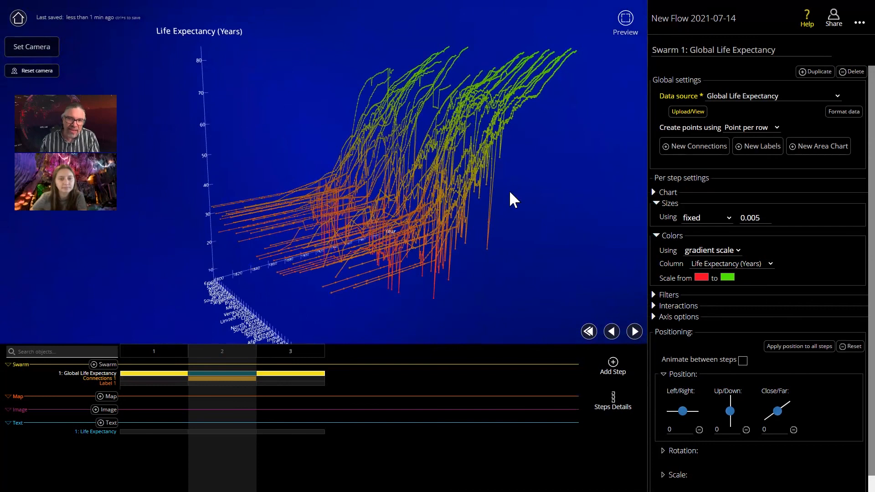
drag(597, 234, 342, 203)
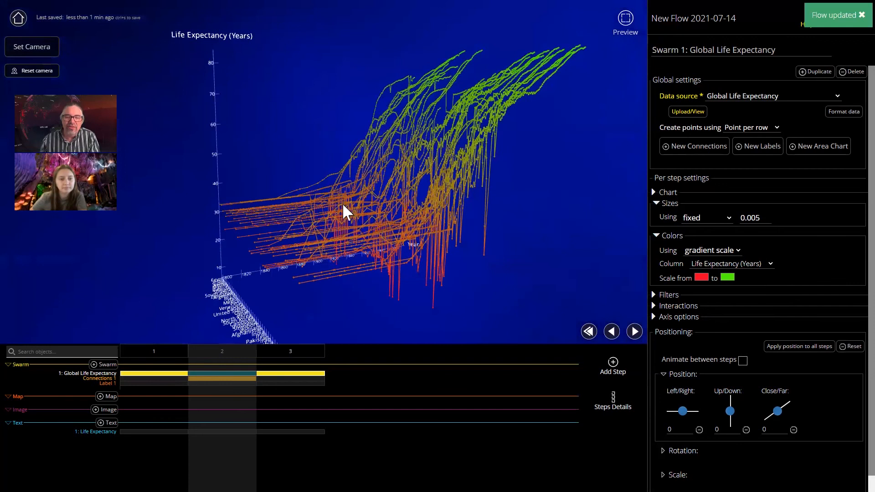
click(731, 253)
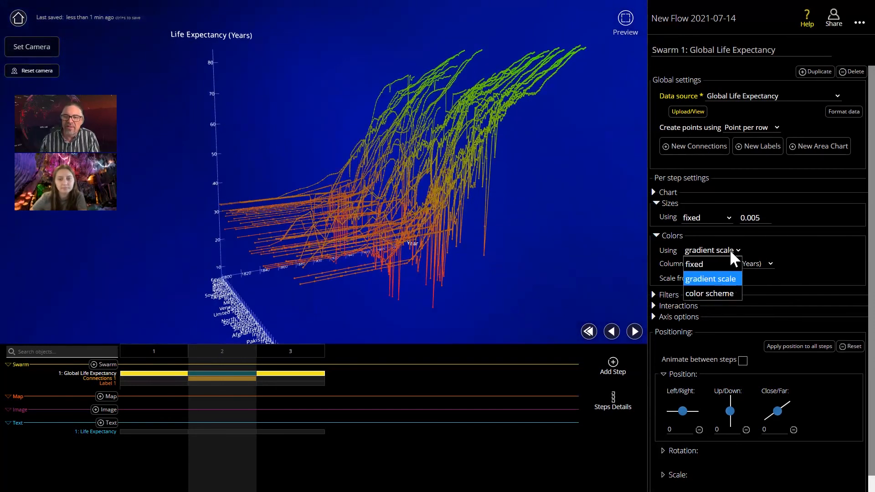
click(722, 294)
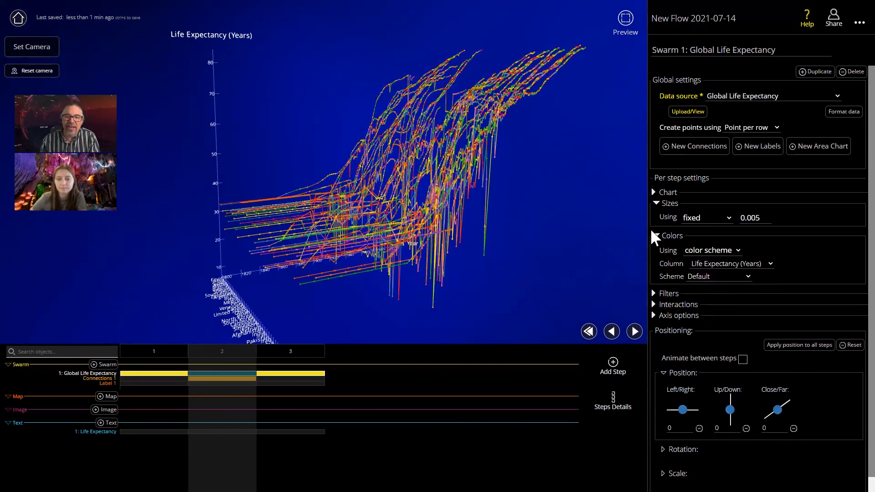
click(759, 269)
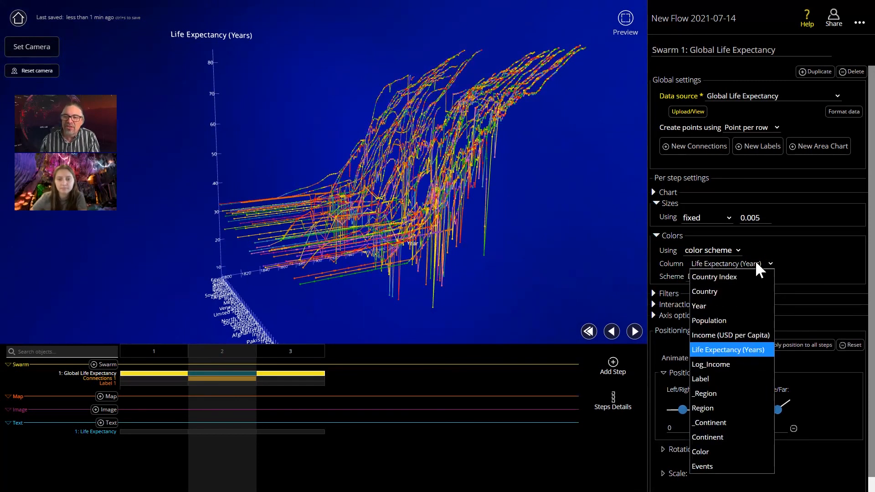
key(Escape)
click(722, 291)
- Base the color scheme on the Region column
drag(397, 227, 556, 224)
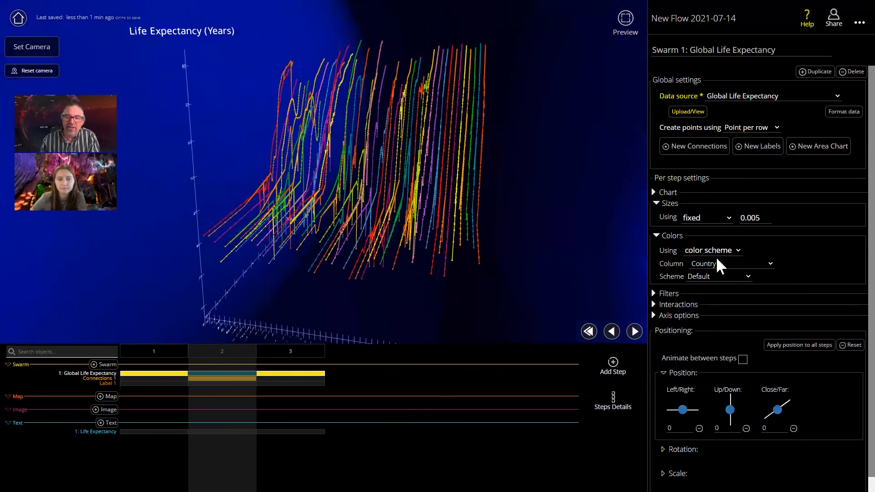
click(736, 270)
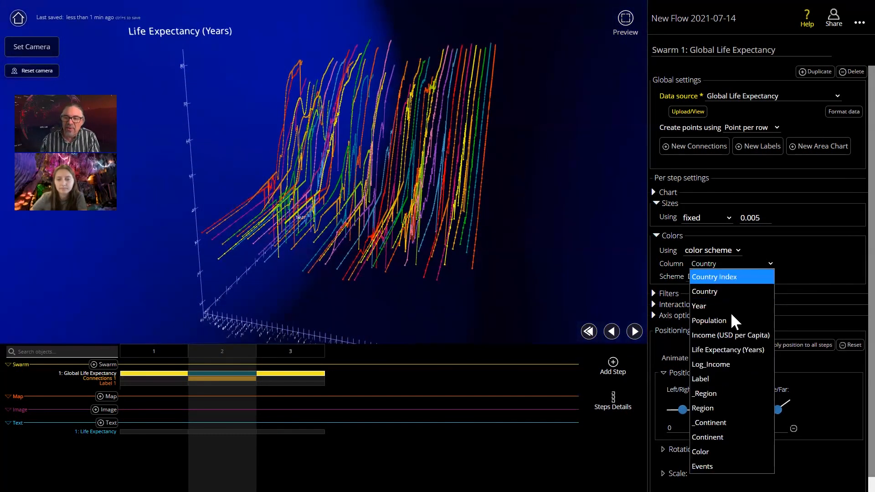
click(724, 409)
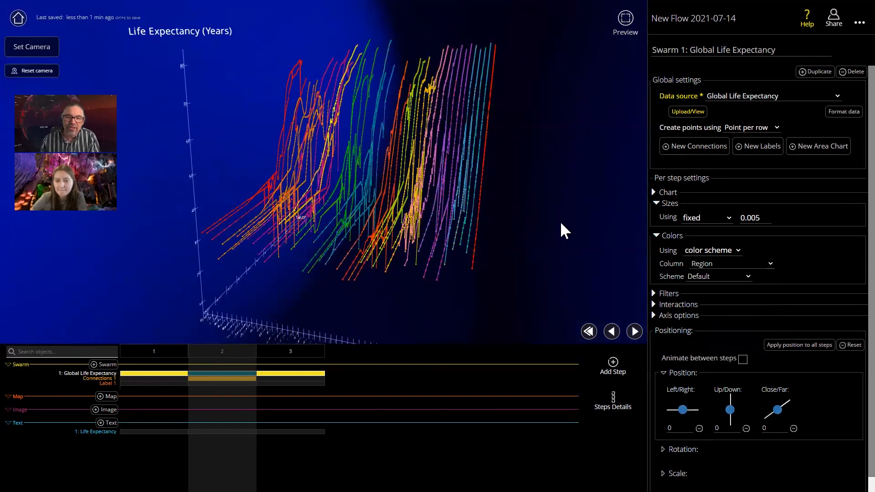
- Try a fixed point size of 0.02, and reduce it to 0.01
drag(477, 218, 408, 184)
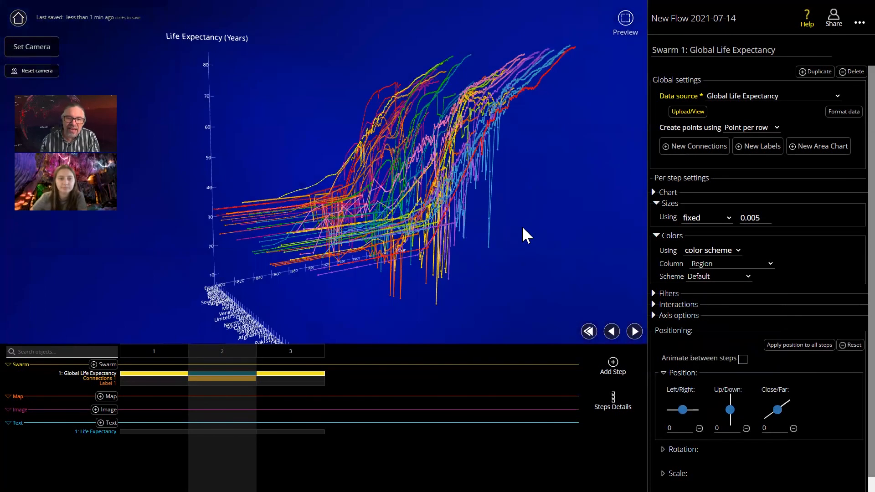
drag(566, 235, 594, 227)
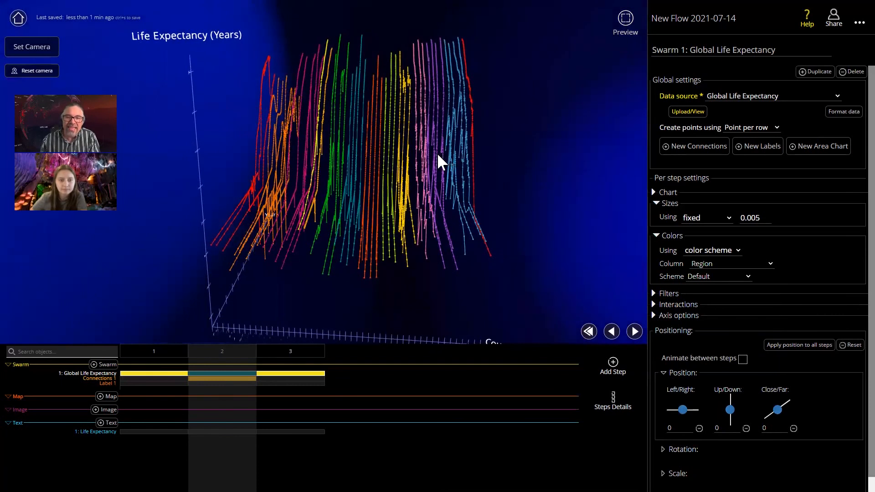
drag(401, 180, 457, 221)
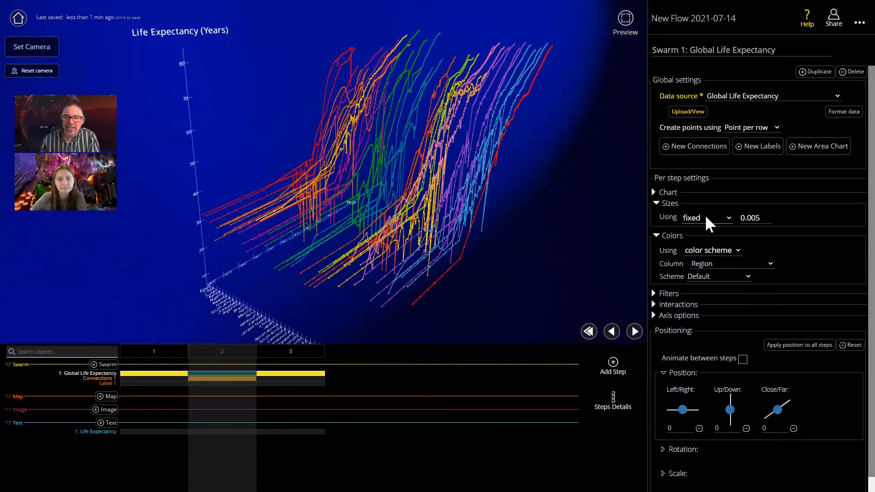
click(709, 221)
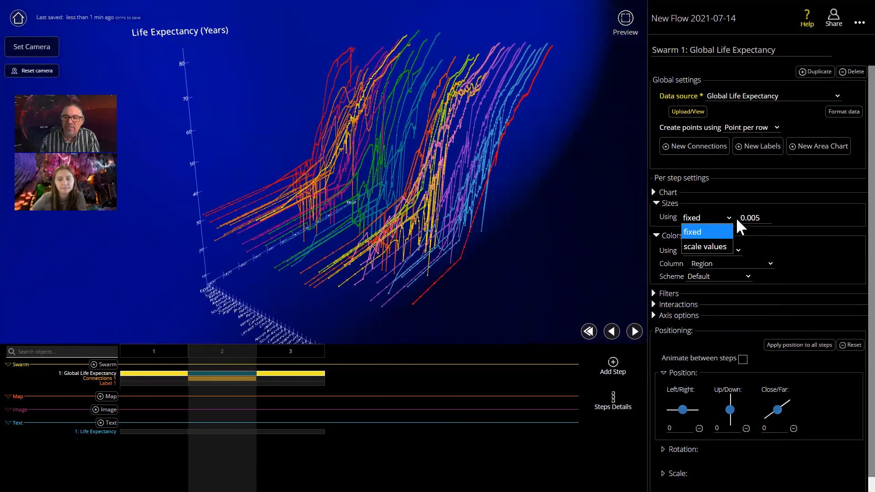
click(795, 210)
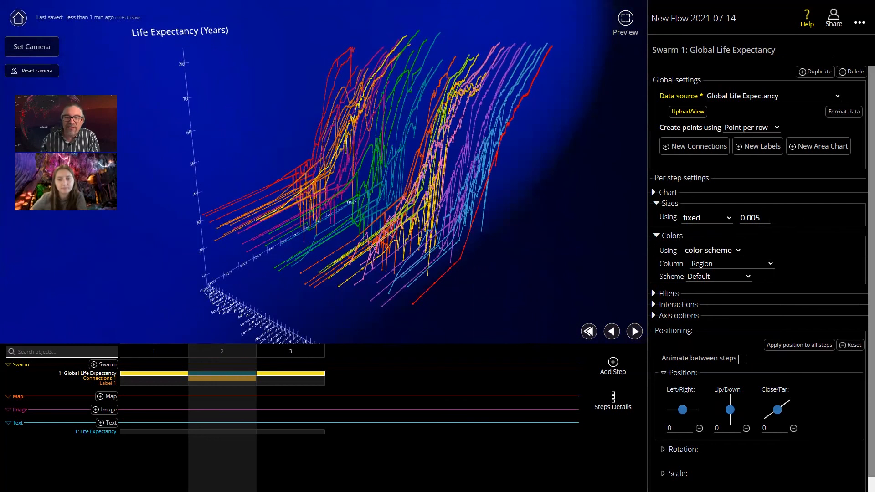
click(768, 216)
click(768, 216)
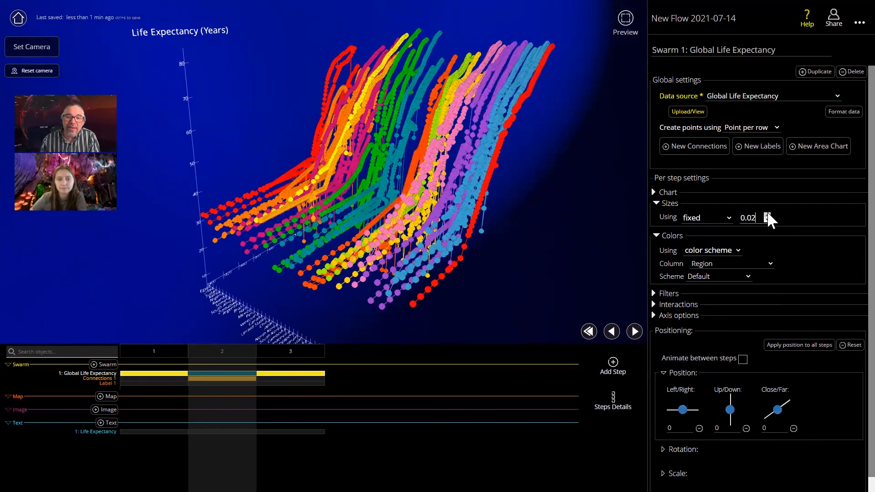
click(768, 220)
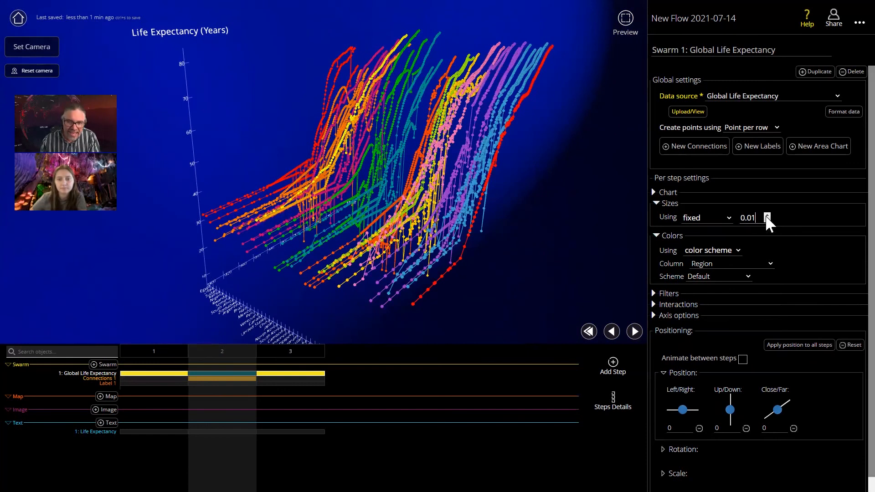
- Size the points using scale values based on the Population column
drag(518, 197, 461, 198)
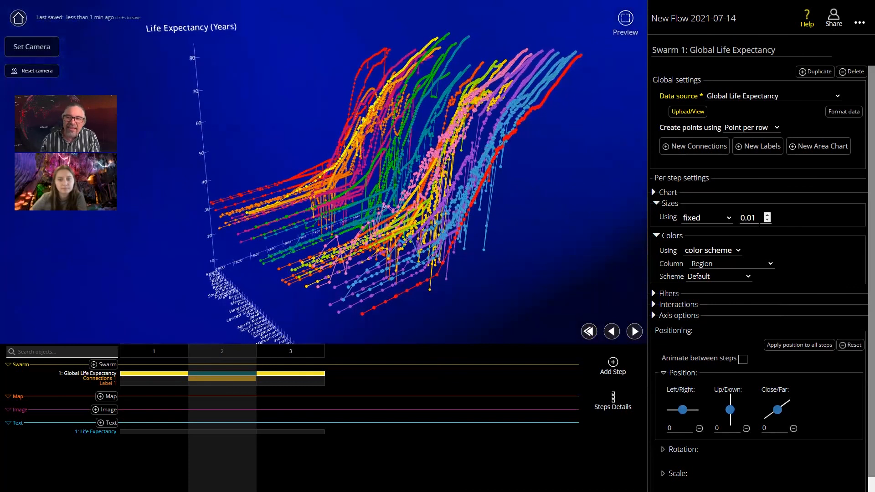
mouse_move(473, 198)
mouse_down()
mouse_move(494, 186)
mouse_move(486, 204)
mouse_move(518, 215)
mouse_move(424, 212)
mouse_move(401, 205)
mouse_move(394, 183)
mouse_move(488, 201)
mouse_move(473, 210)
mouse_up()
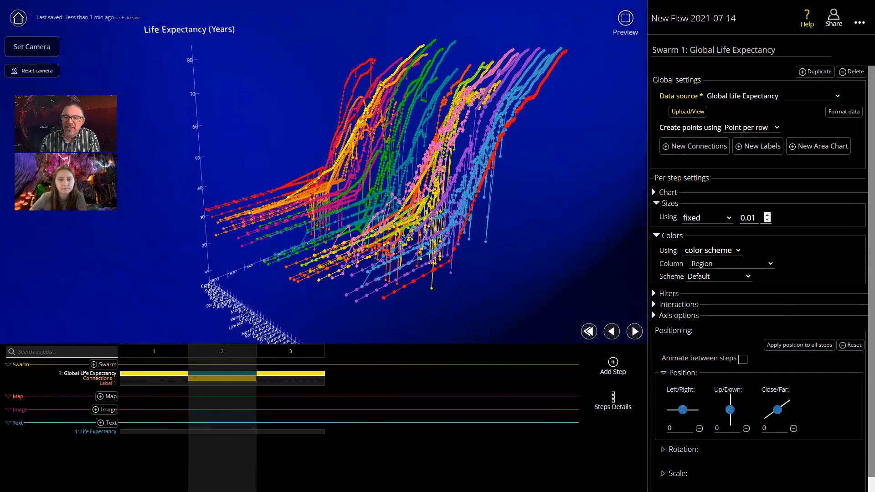
click(715, 218)
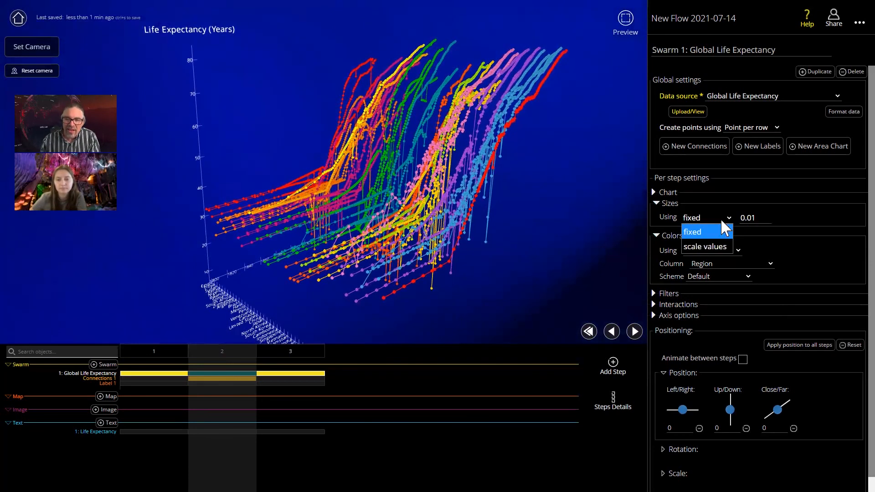
click(705, 245)
click(731, 231)
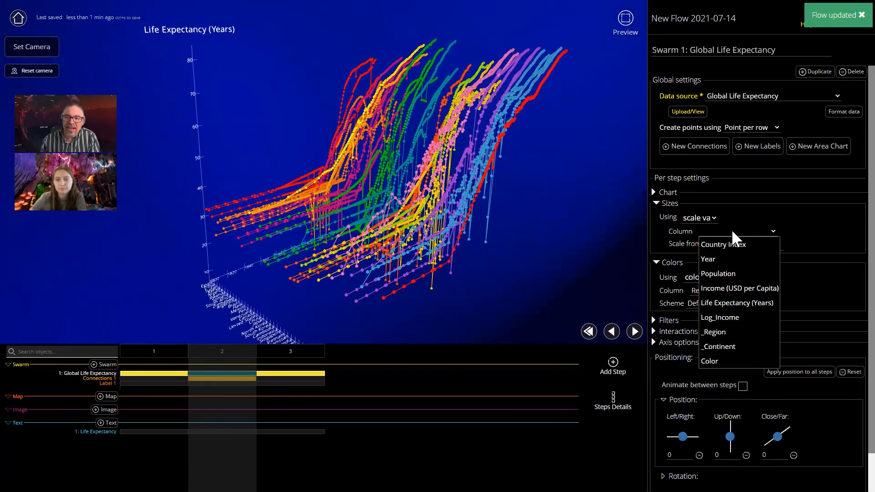
click(729, 273)
- Set the lower end of the point size scale to 0.005
drag(563, 241, 572, 211)
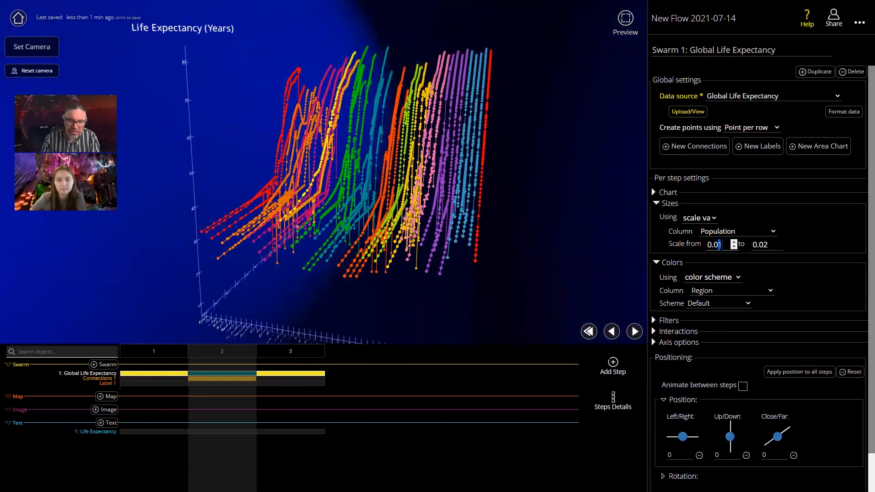
text(5)
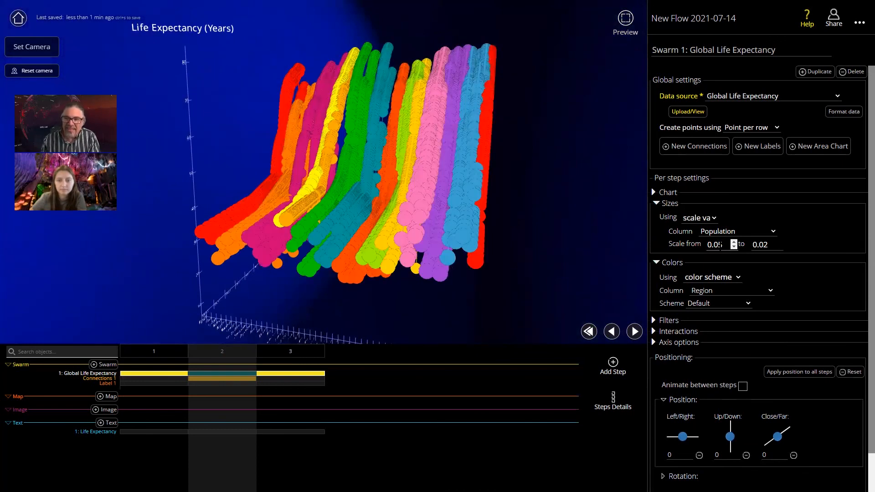
text(0)
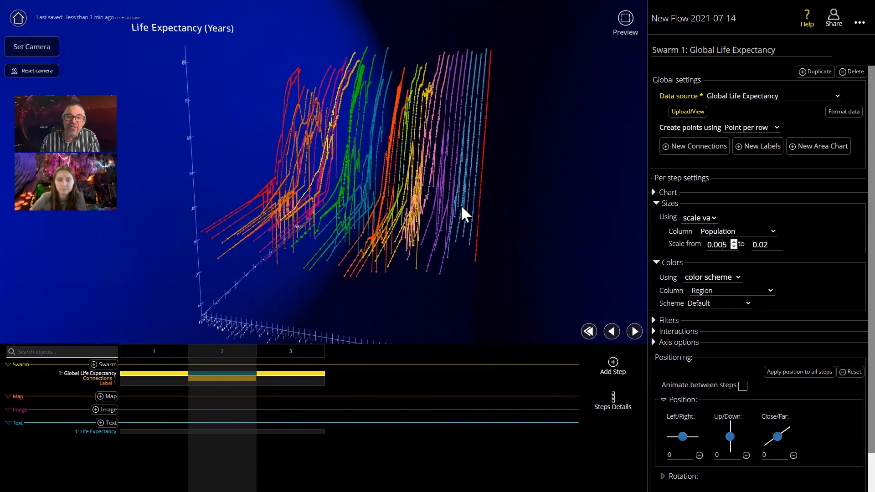
- Set the upper end of the Population-based point size scale to 0.04
drag(381, 244, 486, 268)
click(779, 243)
click(779, 243)
drag(586, 220, 457, 184)
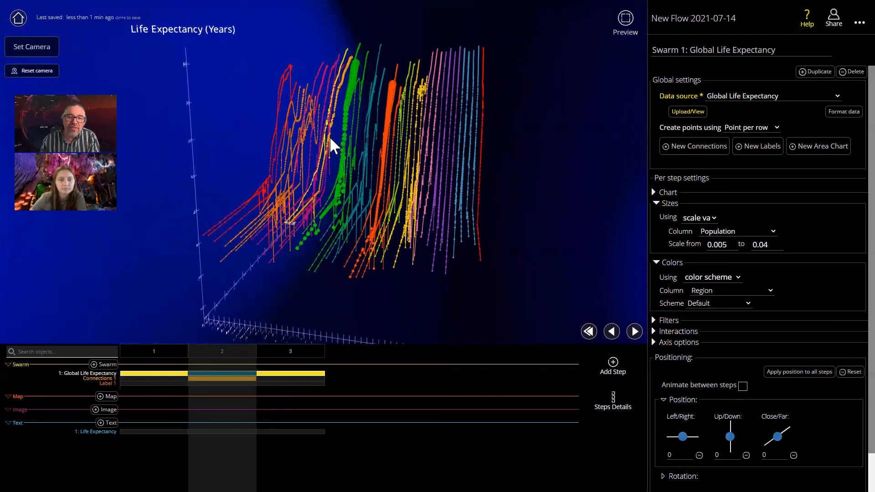
- Examine the population-scaled points and their country lines up close and from several angles
scroll(371, 70, up, 5)
drag(371, 70, 386, 97)
drag(403, 130, 346, 64)
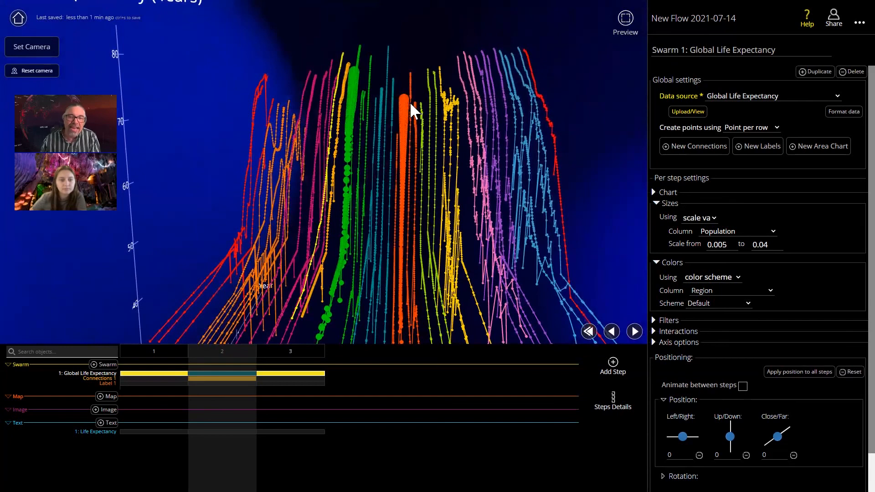
drag(423, 160, 387, 64)
mouse_move(381, 133)
mouse_down()
mouse_move(343, 132)
mouse_move(390, 147)
mouse_up()
scroll(354, 178, down, 5)
scroll(354, 181, down, 4)
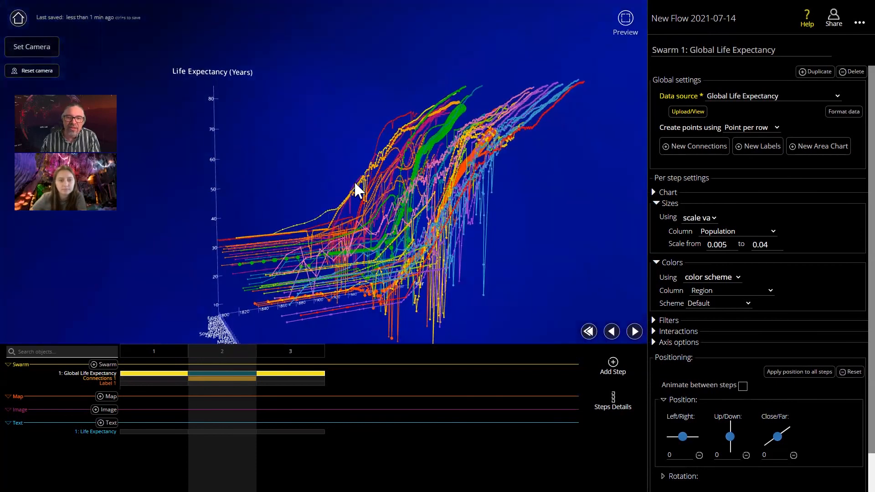
drag(397, 193, 404, 197)
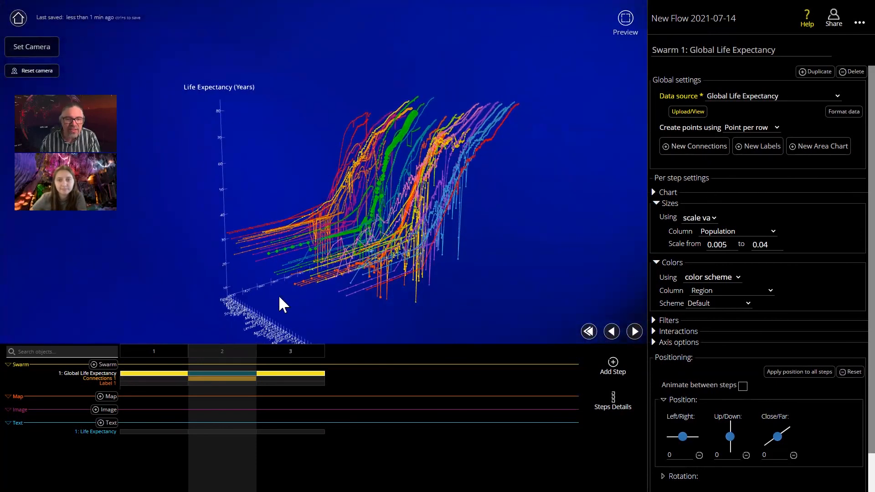
- Try a fixed color type on the Connections 1 lines of the Global Life Expectancy swarm
click(229, 378)
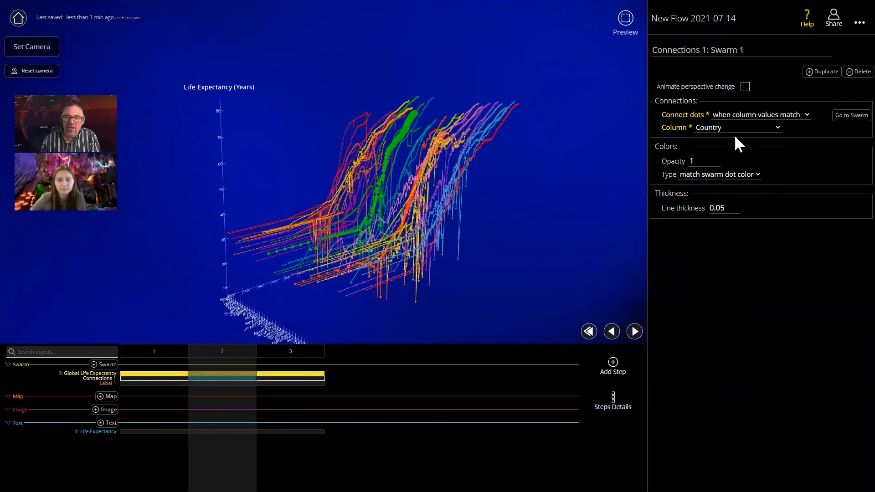
drag(418, 200, 447, 190)
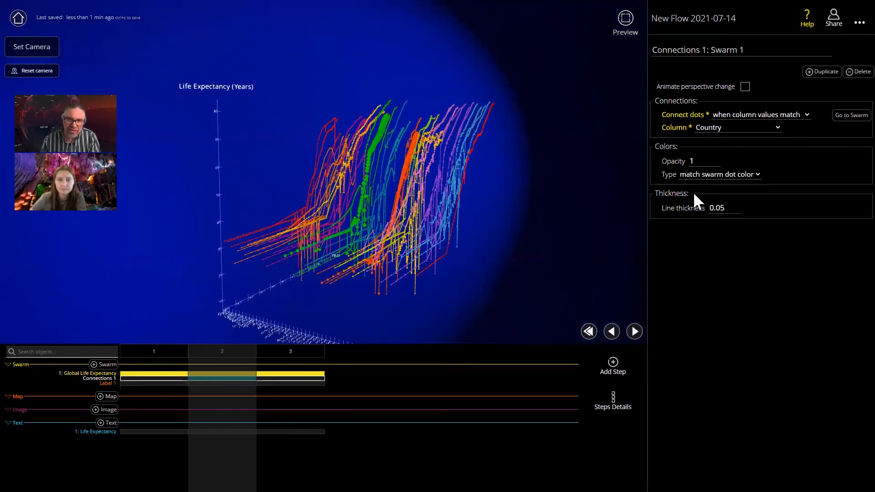
click(706, 177)
click(696, 203)
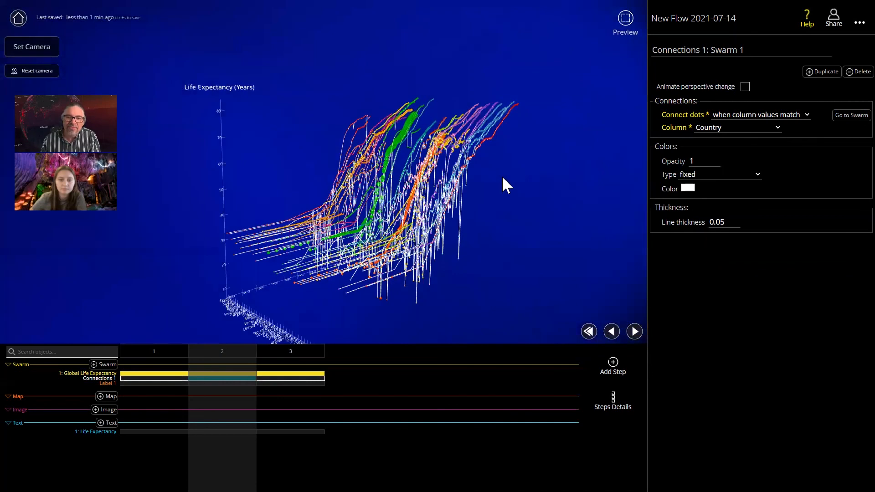
- Try a gradient color type on the connection lines, and return them to match swarm dot color
click(699, 175)
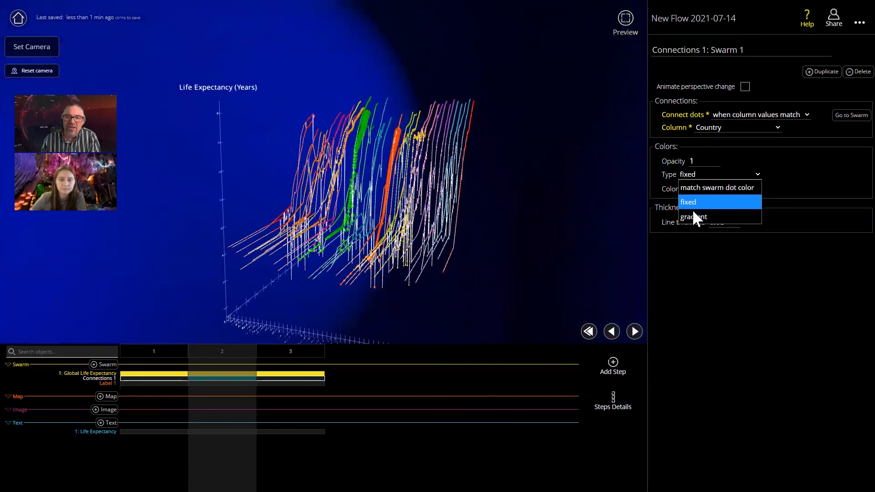
click(693, 217)
drag(455, 184, 423, 198)
click(713, 176)
click(716, 186)
drag(417, 198, 374, 176)
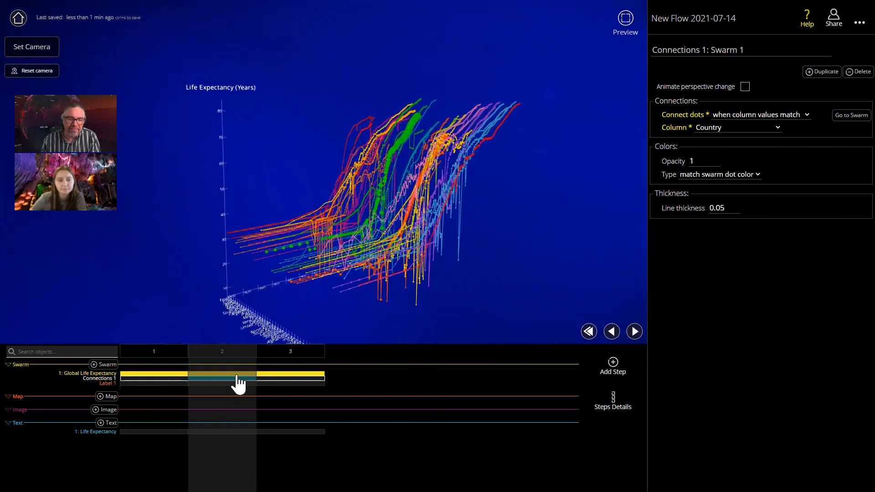
- Set the coloring type of the swarm's Label 1 labels to fixed
click(218, 383)
drag(362, 236, 458, 207)
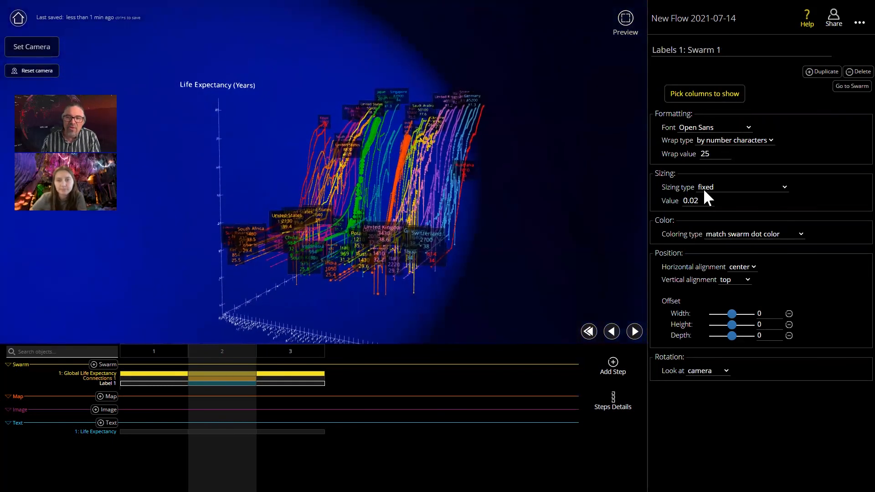
click(731, 234)
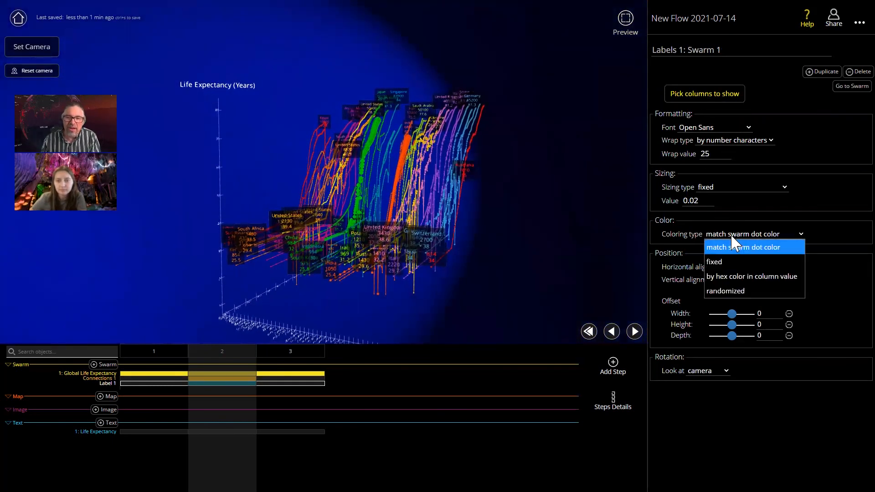
click(717, 262)
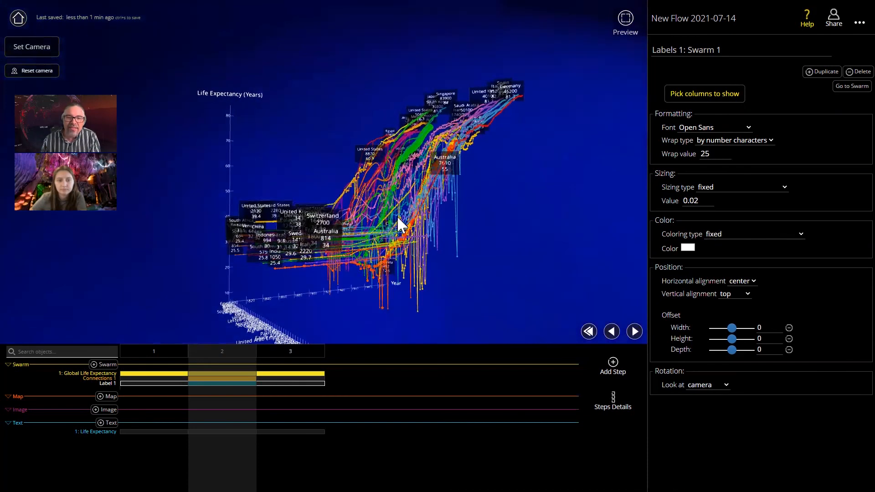
click(756, 234)
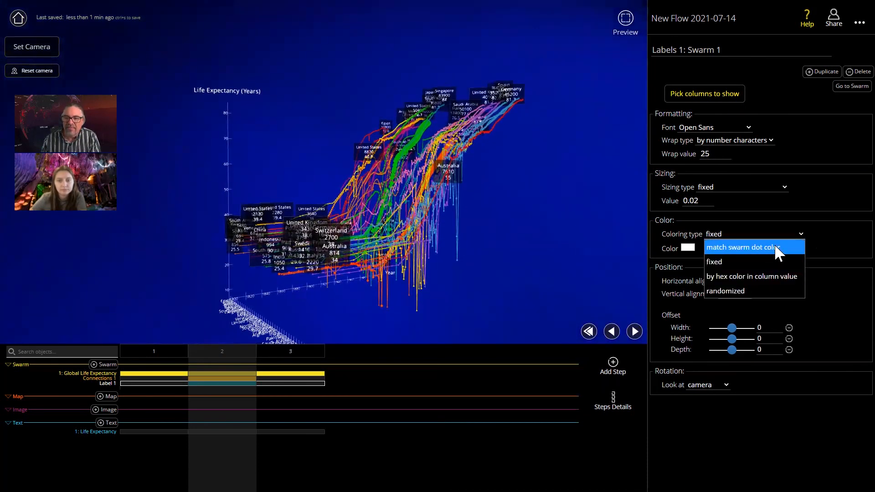
click(823, 233)
click(739, 234)
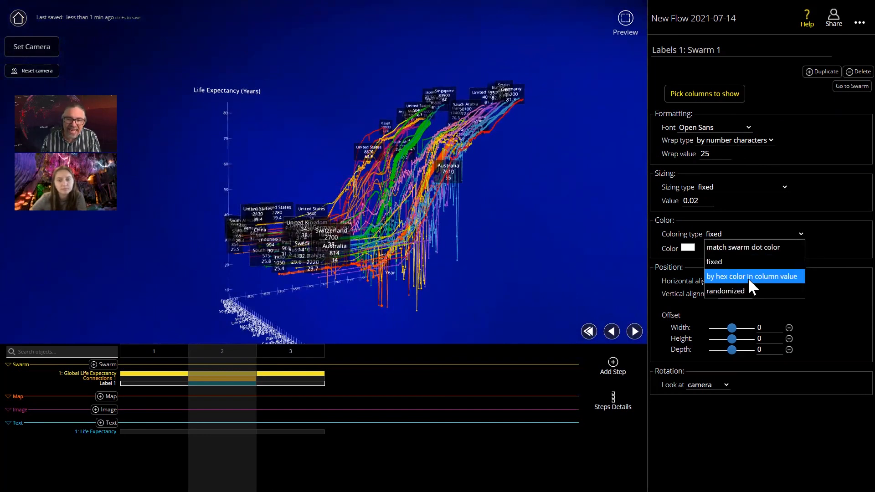
click(756, 215)
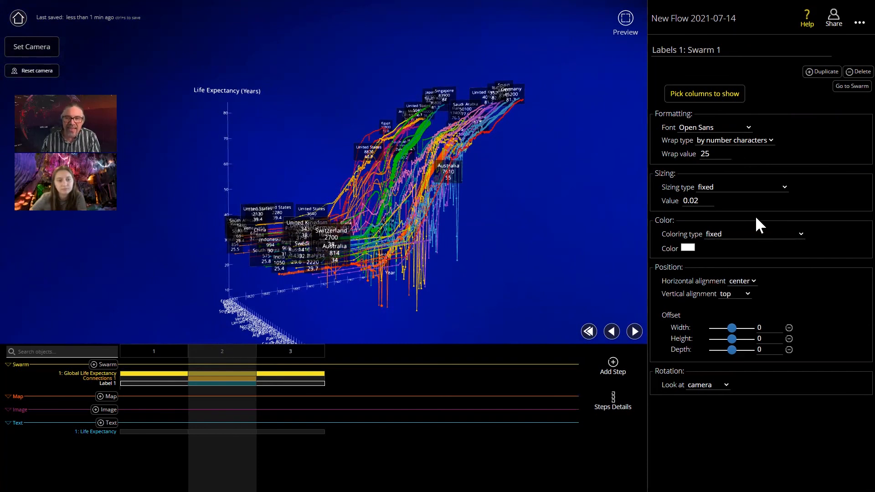
drag(404, 188, 455, 217)
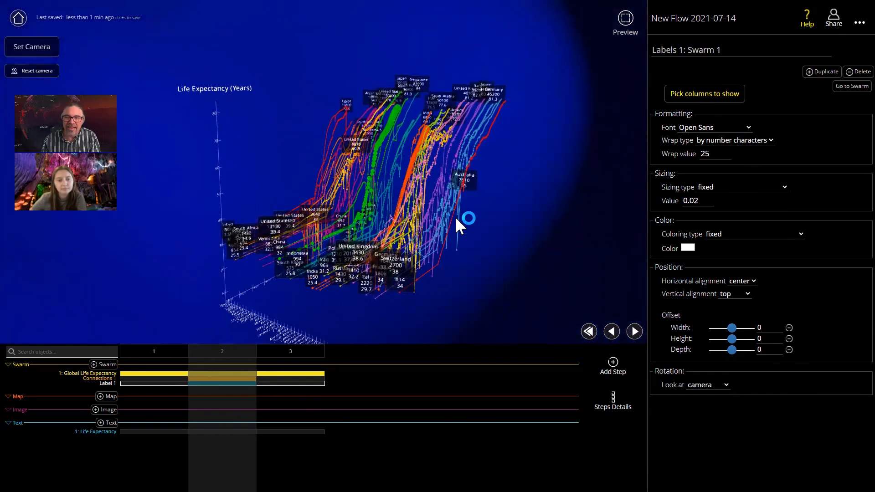
drag(455, 216, 373, 204)
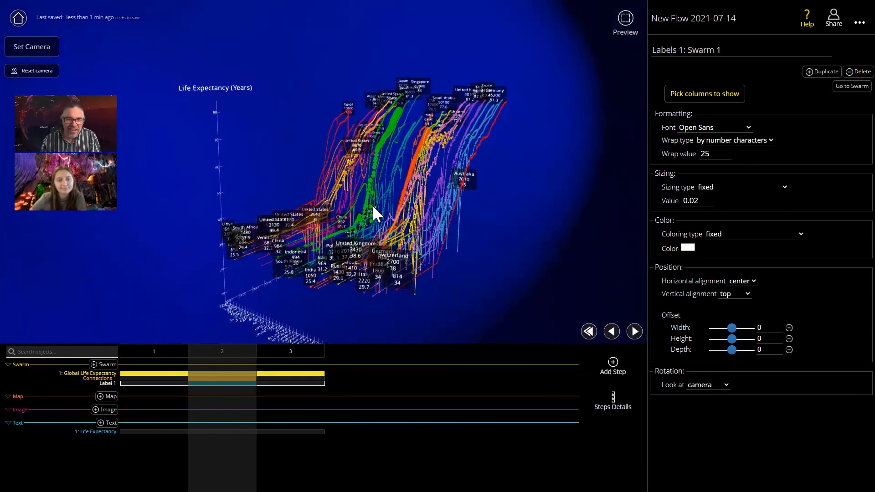